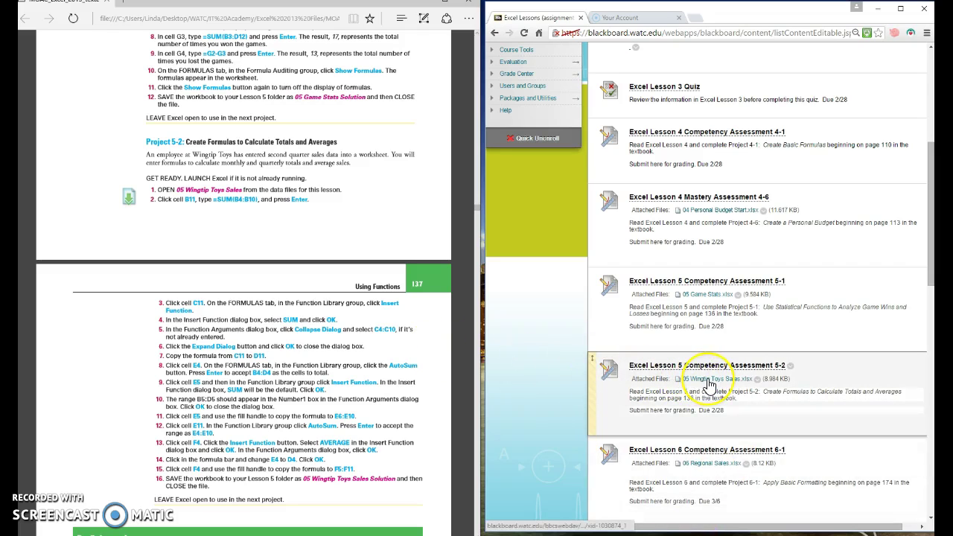
Step: Open the 05 Wingtip Toys Sales.xlsx attachment under Competency Assessment 5-2
left_click(709, 385)
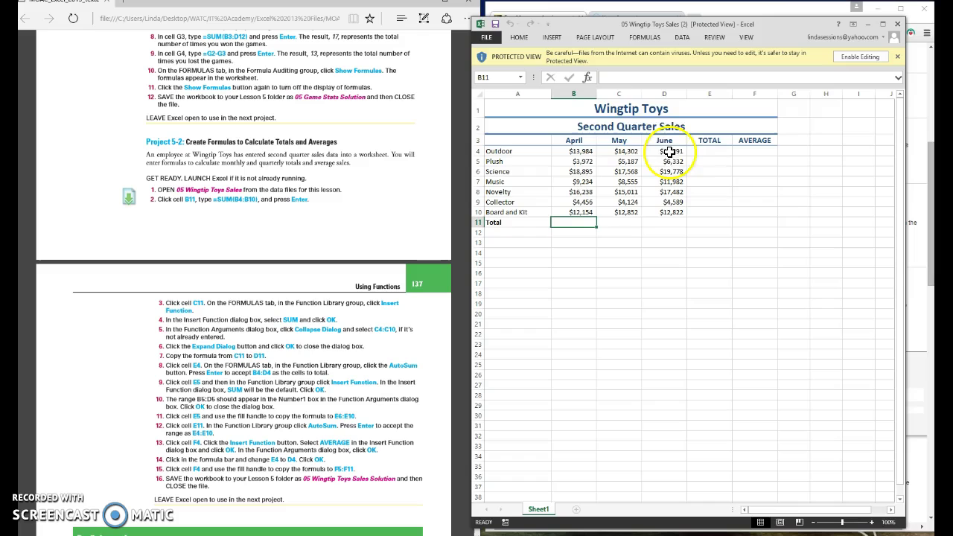
Step: Enable editing on the protected Wingtip Toys Sales workbook
left_click(861, 59)
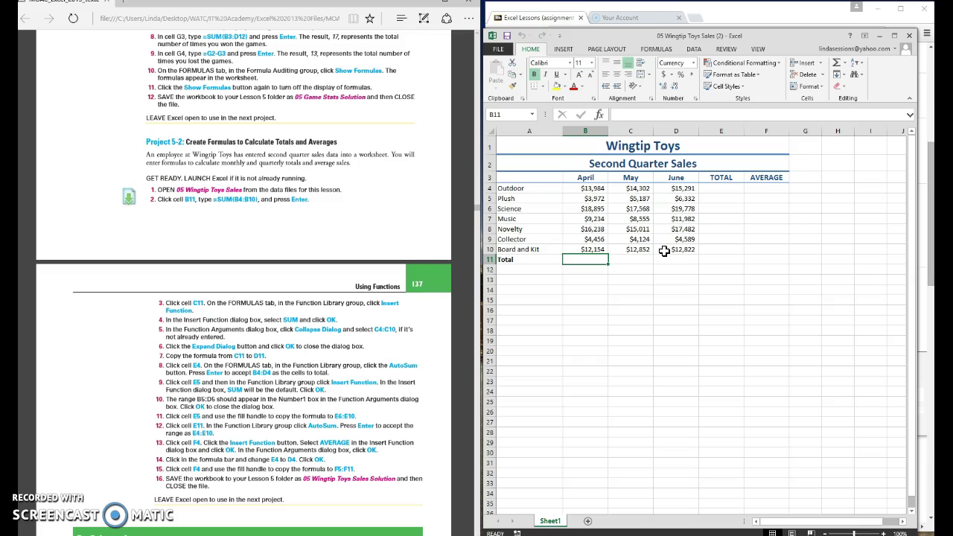
Step: Insert =SUM(B4:B10) into B11 to total April sales at $78,933
left_click(600, 114)
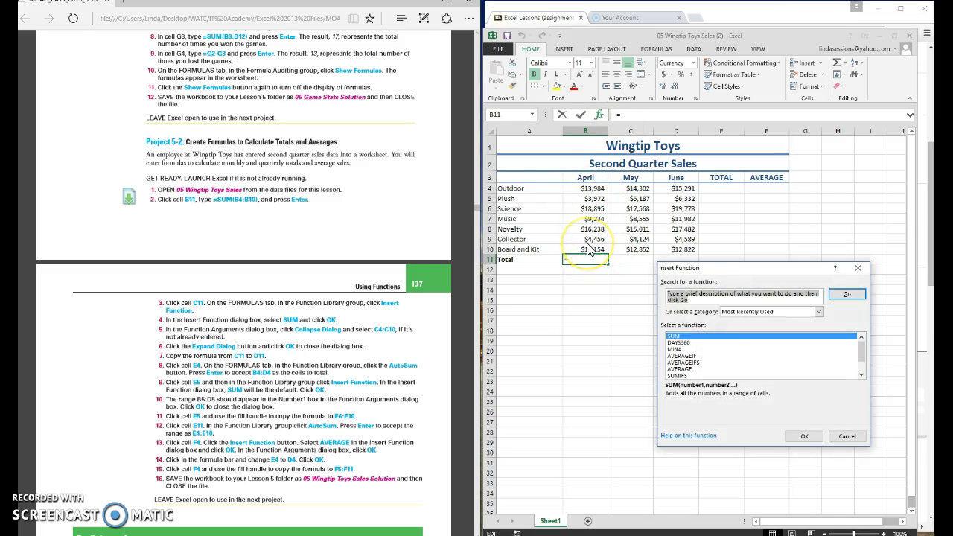
left_click(685, 340)
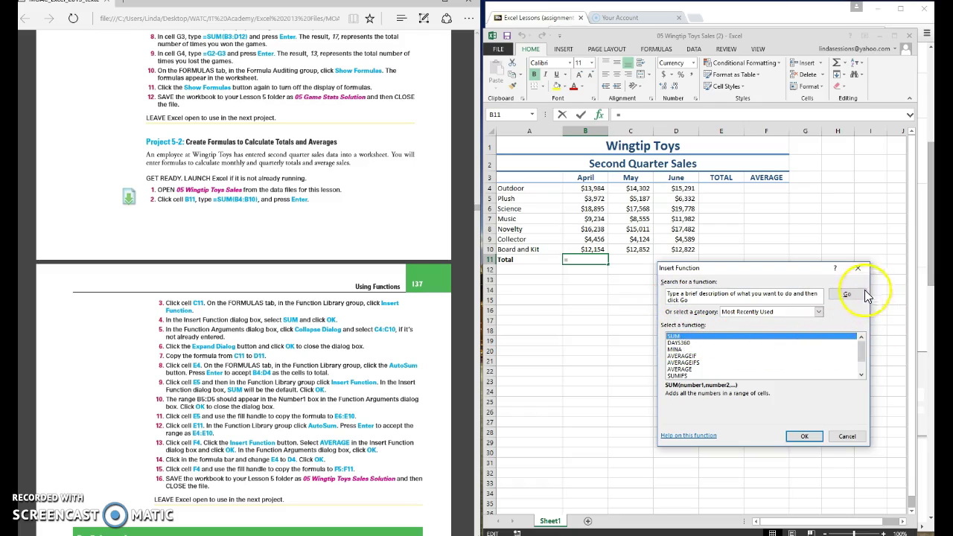
left_click(804, 436)
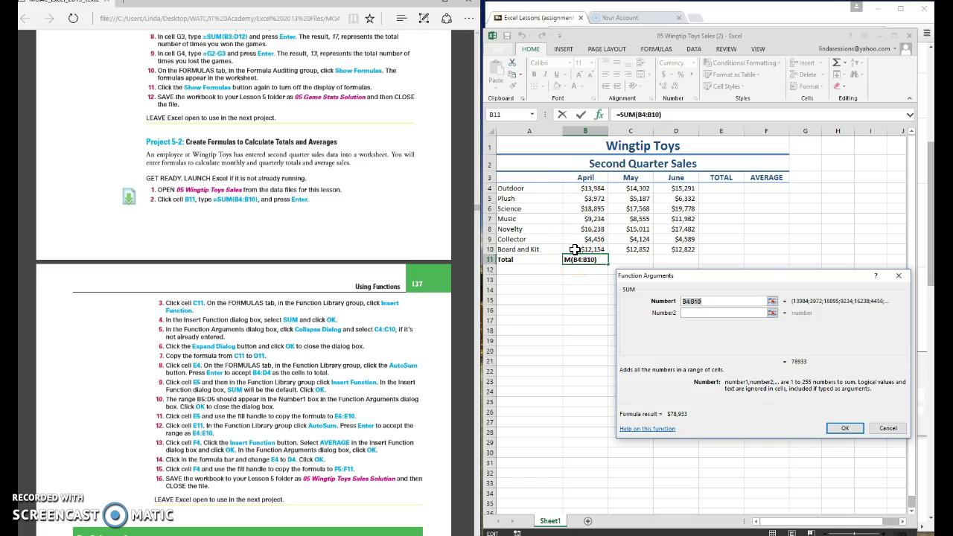
left_click(851, 428)
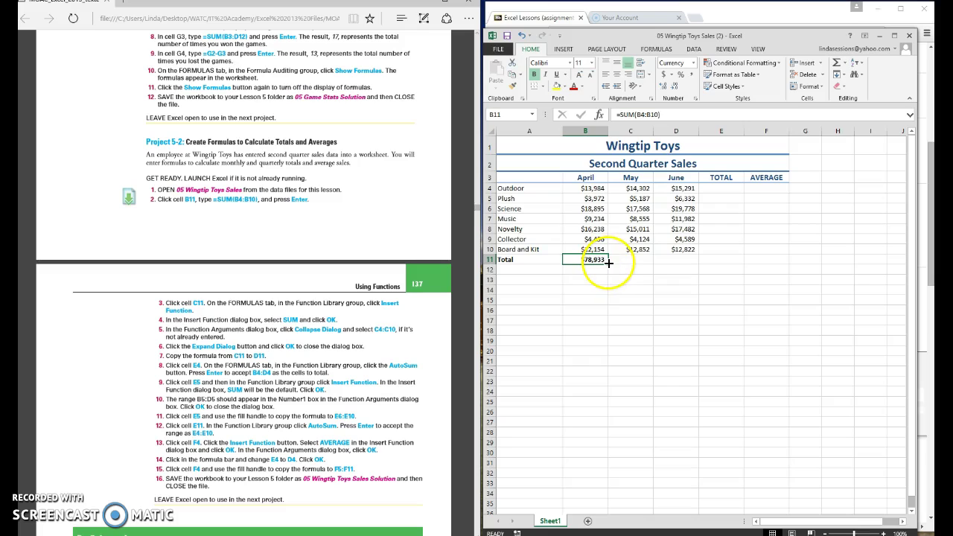
Step: Fill the B11 total across to C11:D11, giving May $77,599 and June $88,276
left_click_drag(608, 264, 688, 267)
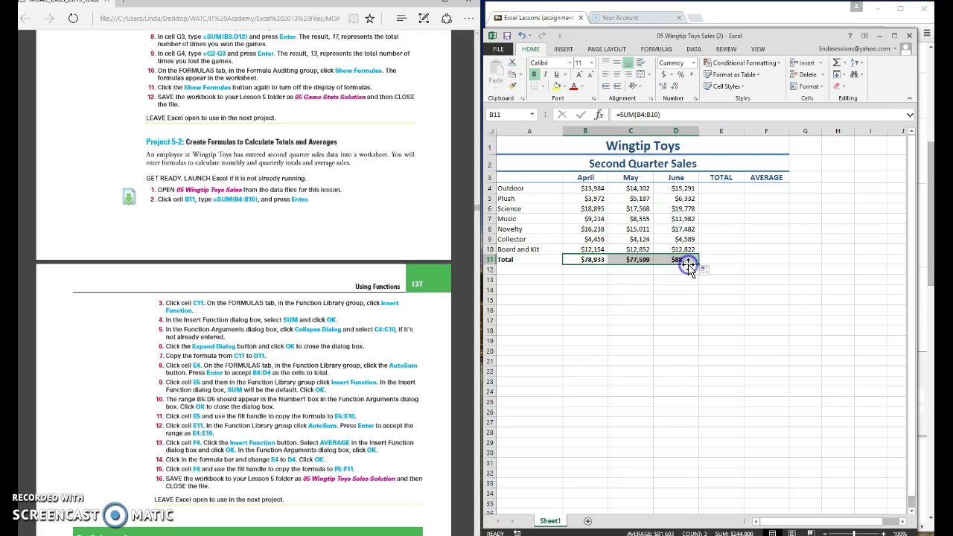
left_click(654, 310)
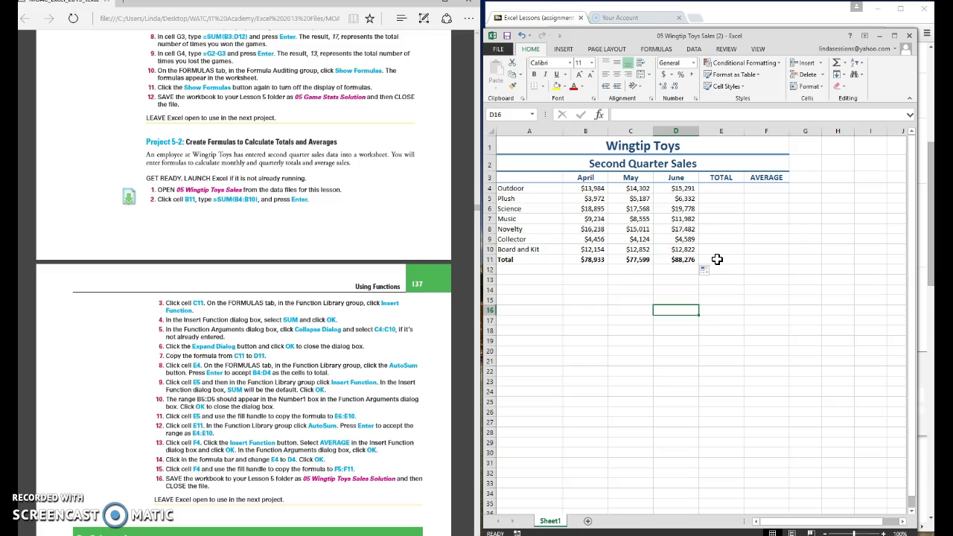
Step: AutoSum E4:E11 so each product row totals, ending with a $244,808 grand total
left_click(708, 189)
left_click_drag(708, 189, 721, 259)
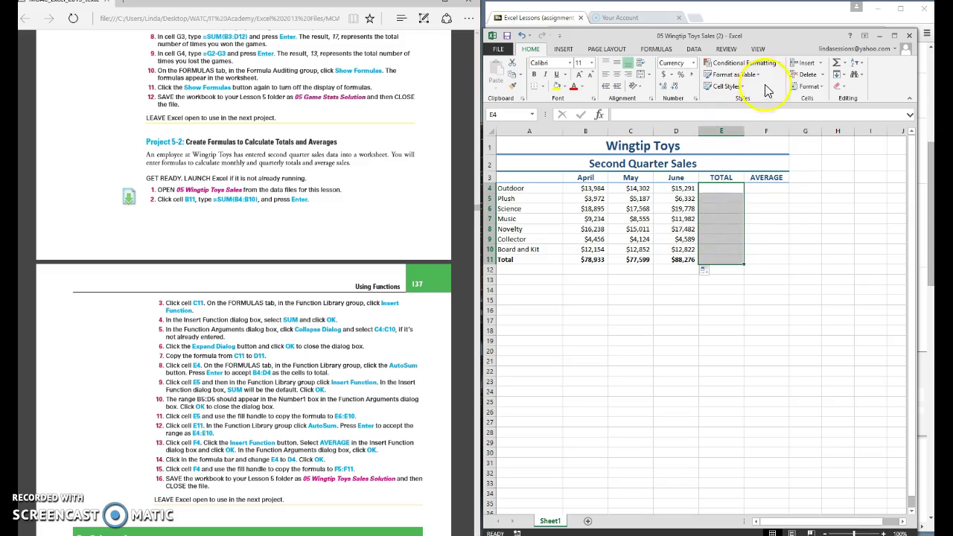
left_click(652, 50)
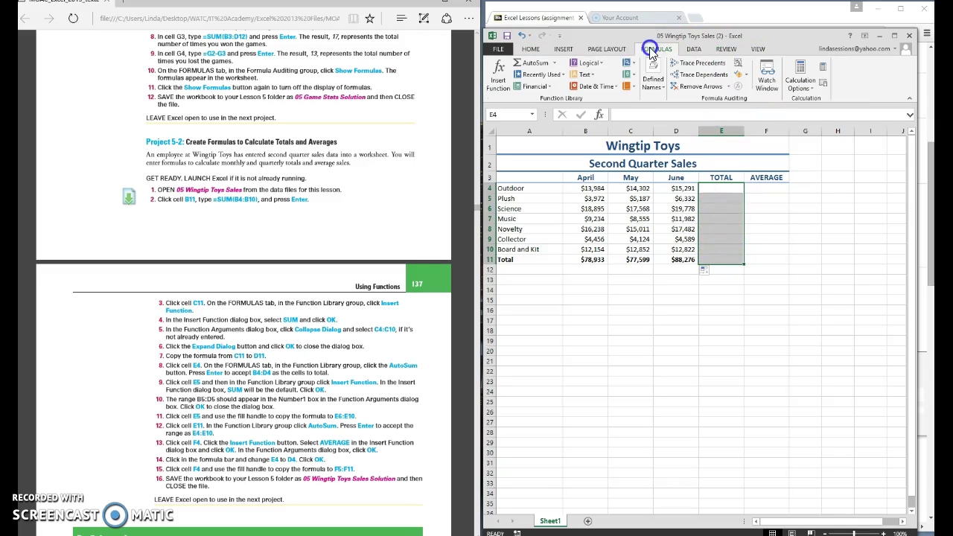
left_click(528, 64)
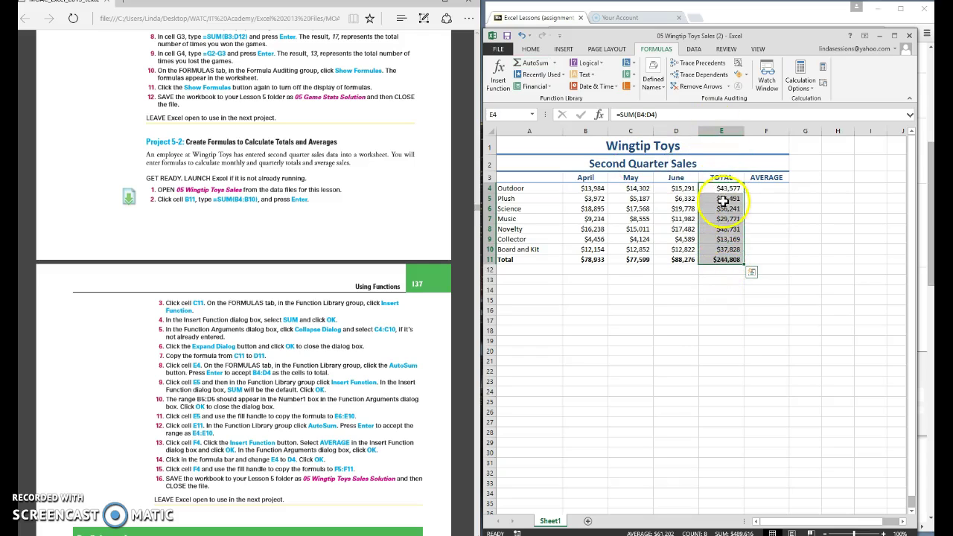
left_click(678, 310)
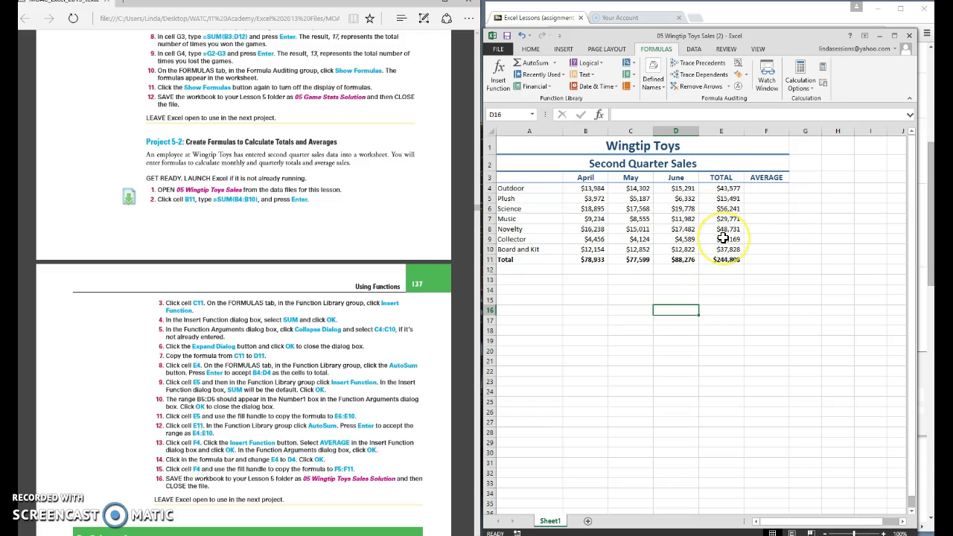
Step: Enter =AVERAGE(B4:D4) in F4, showing Outdoor's $14,526 monthly average
left_click(768, 188)
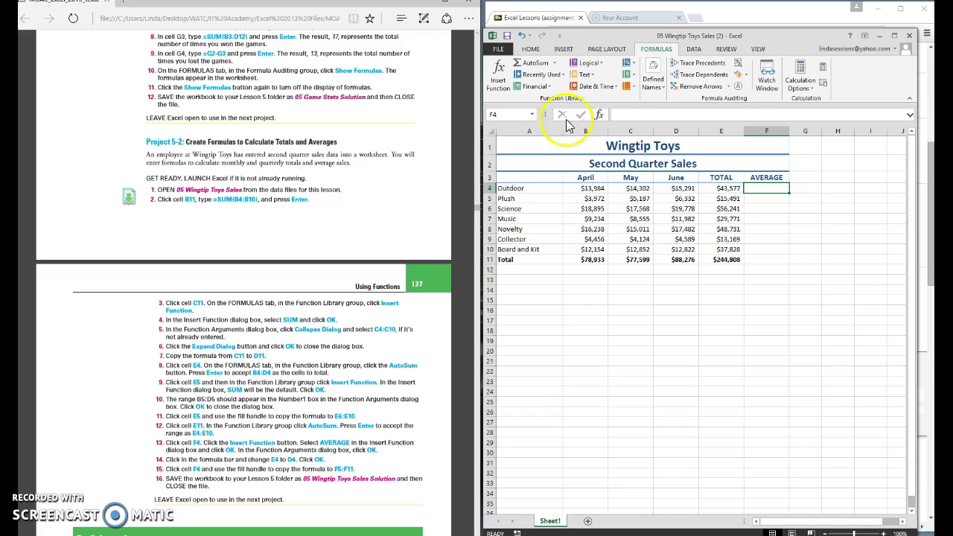
left_click(555, 63)
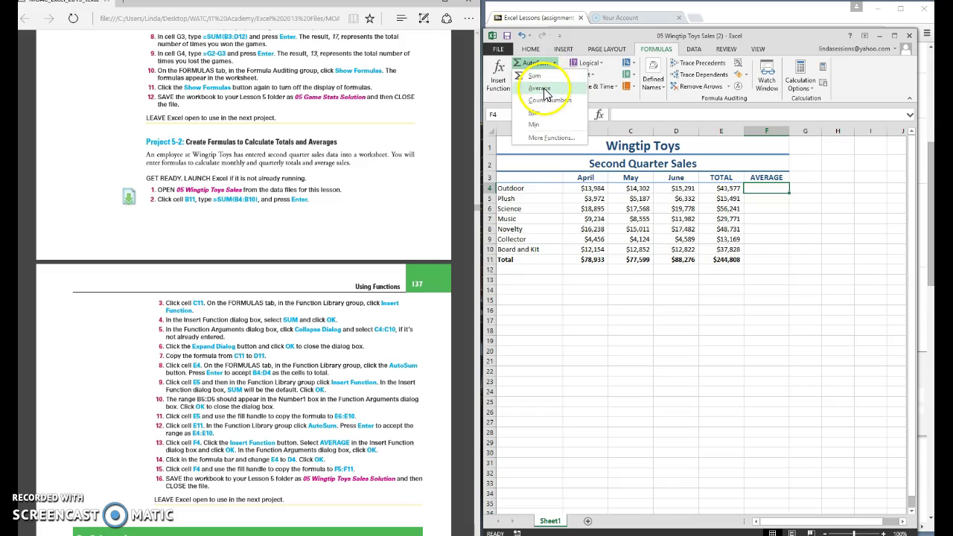
left_click(543, 88)
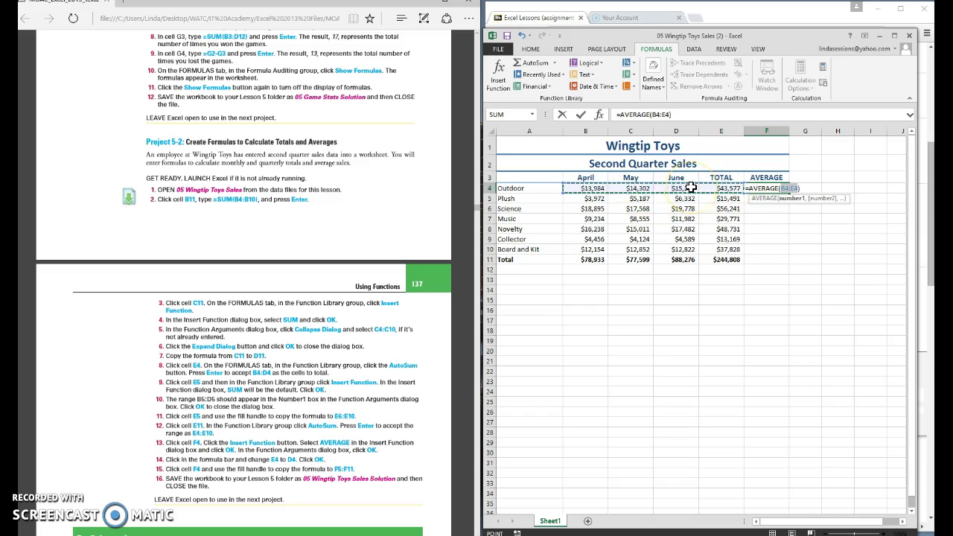
left_click(665, 114)
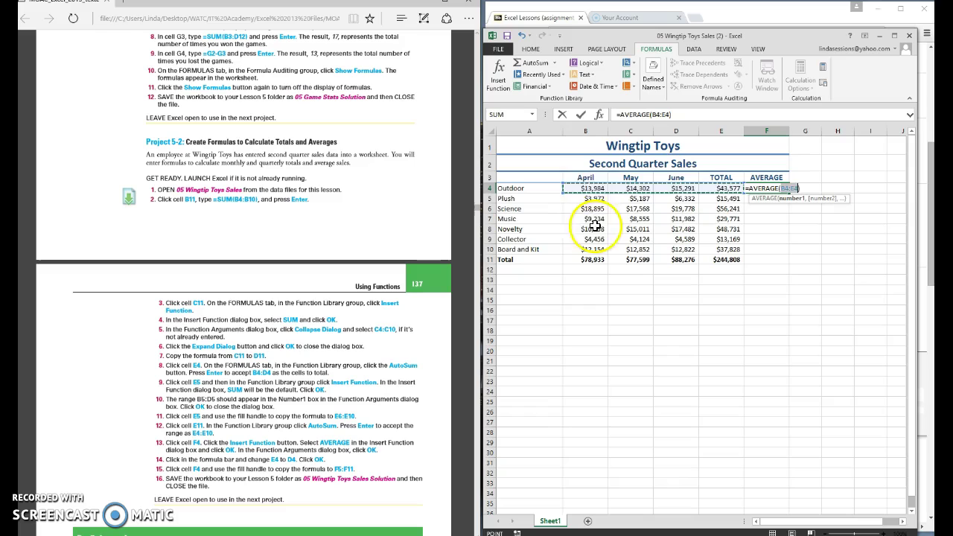
left_click(588, 188)
left_click_drag(588, 186, 672, 187)
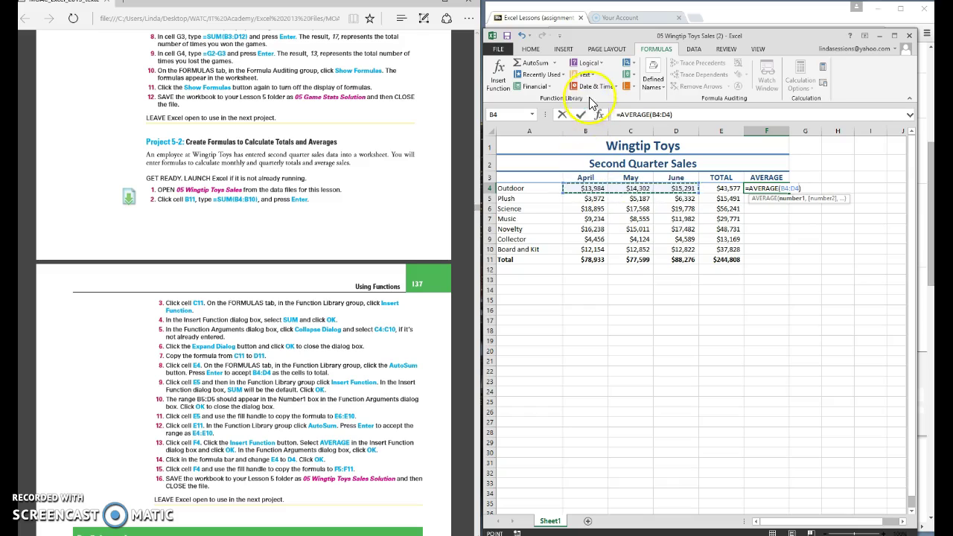
left_click(584, 121)
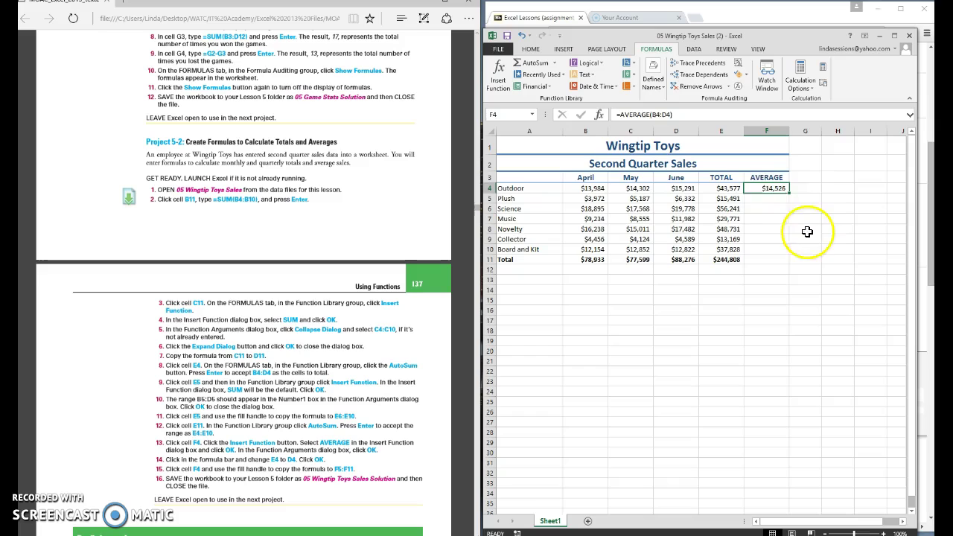
left_click(764, 199)
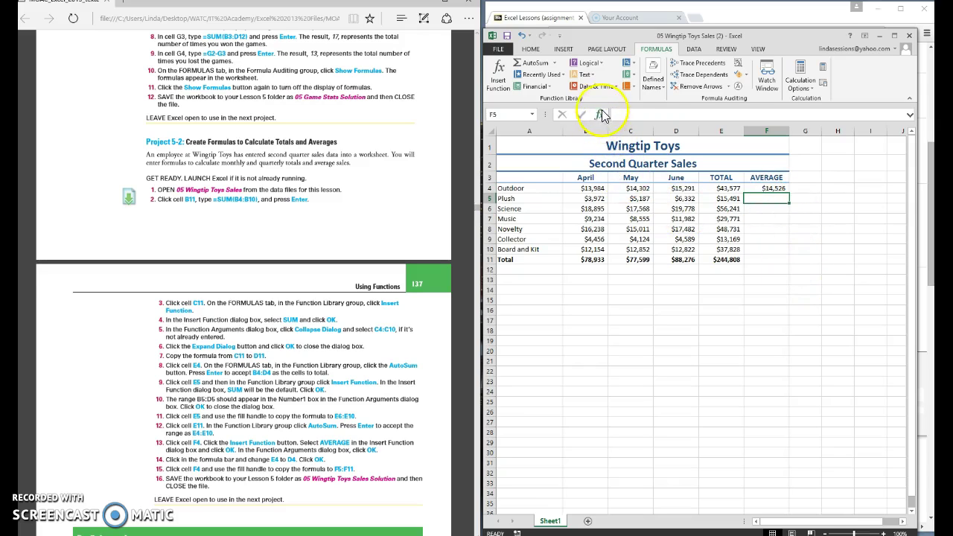
Step: Start a function in F5, browsing search results and the Most Recently Used category
left_click(599, 116)
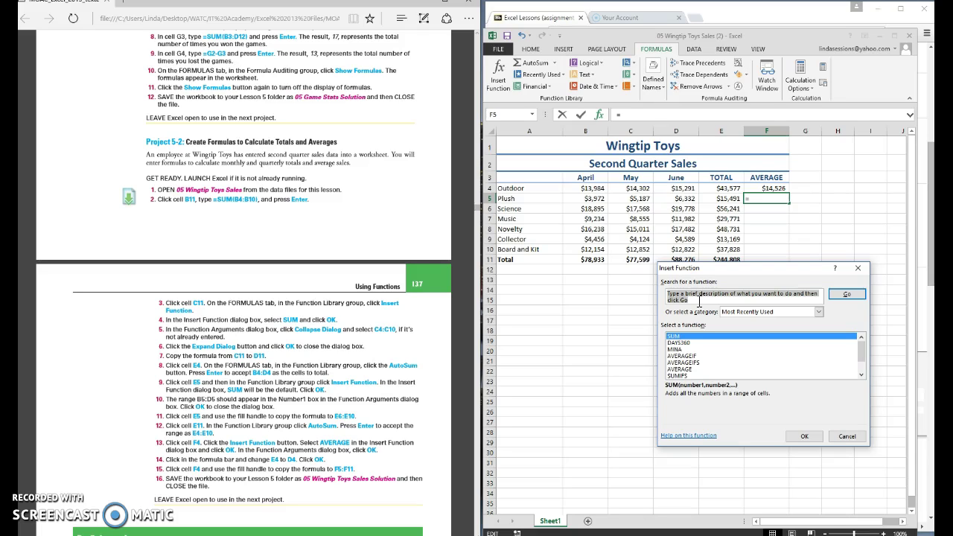
type("avg")
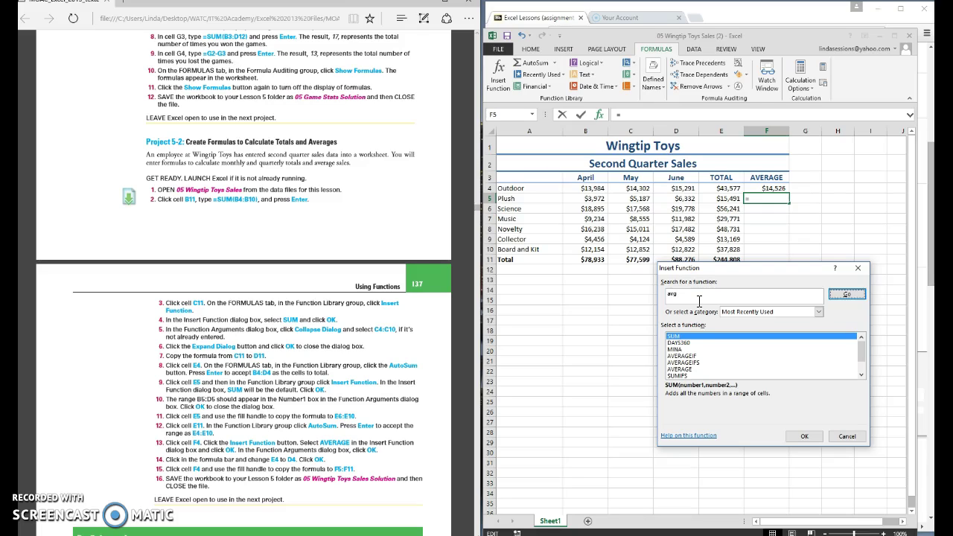
key("Return")
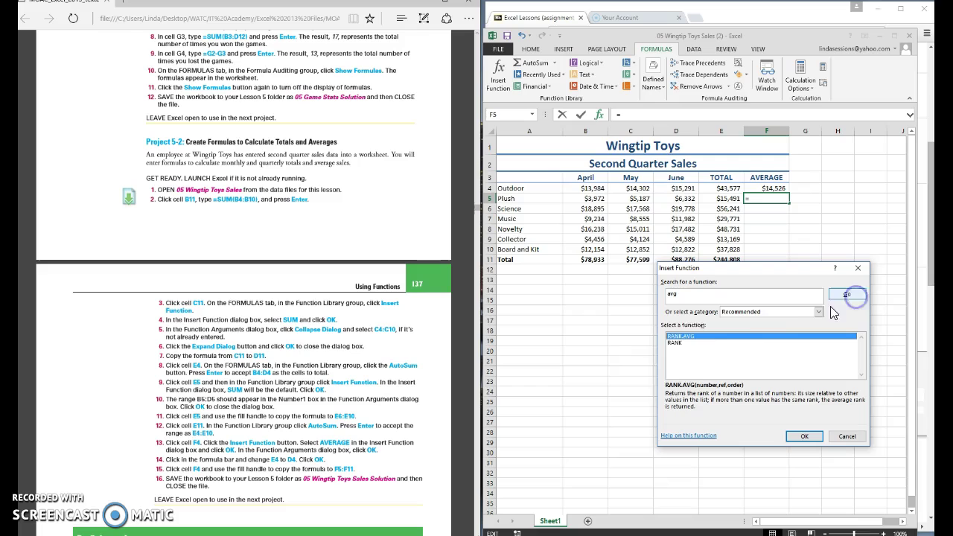
left_click(675, 343)
left_click(683, 336)
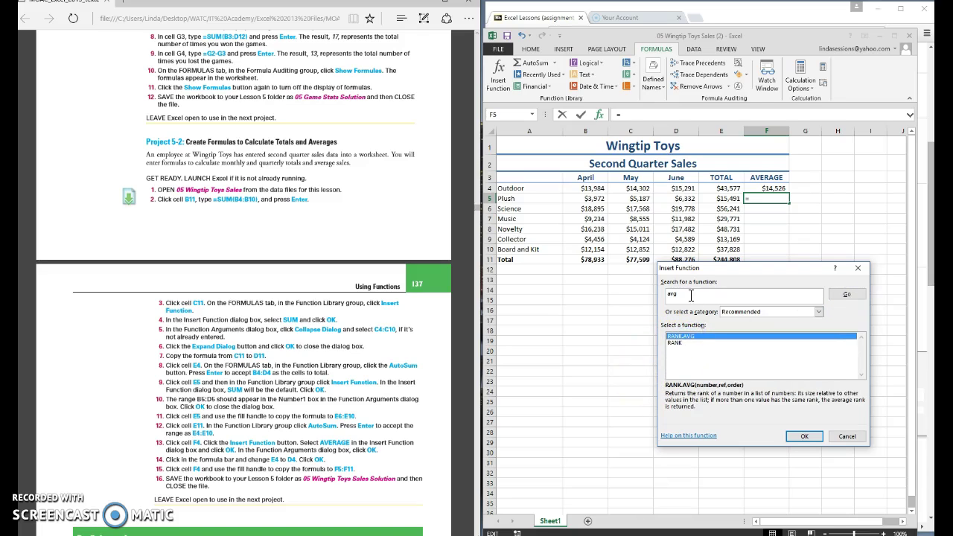
left_click_drag(691, 295, 650, 291)
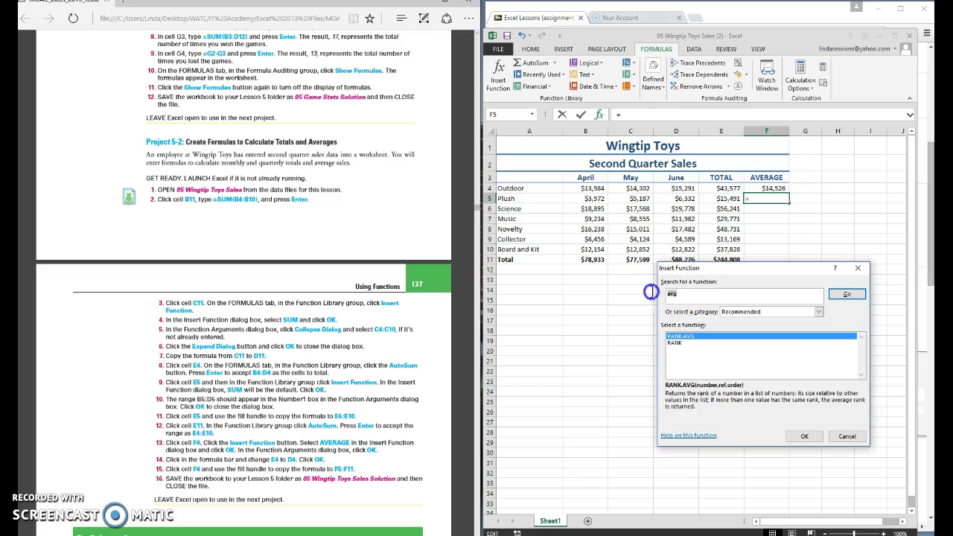
left_click(818, 311)
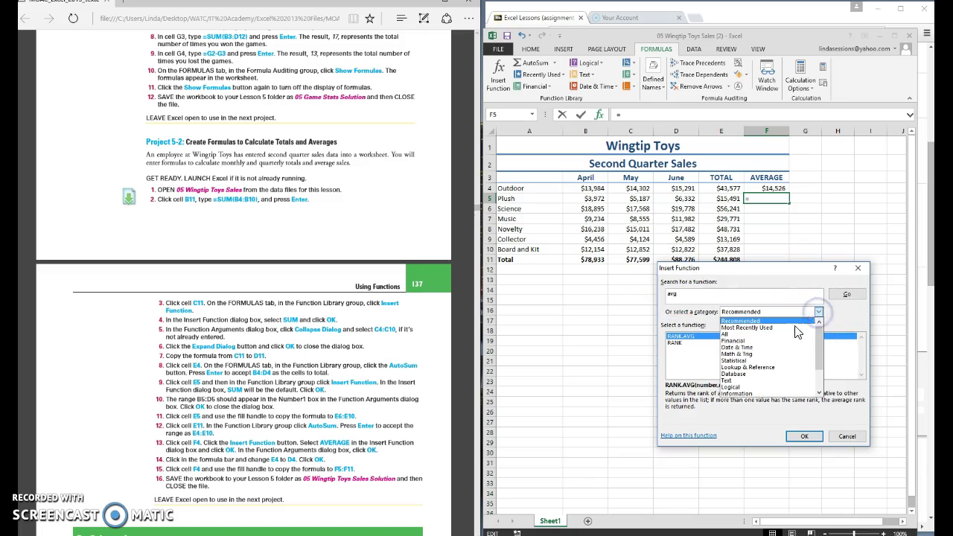
left_click(746, 328)
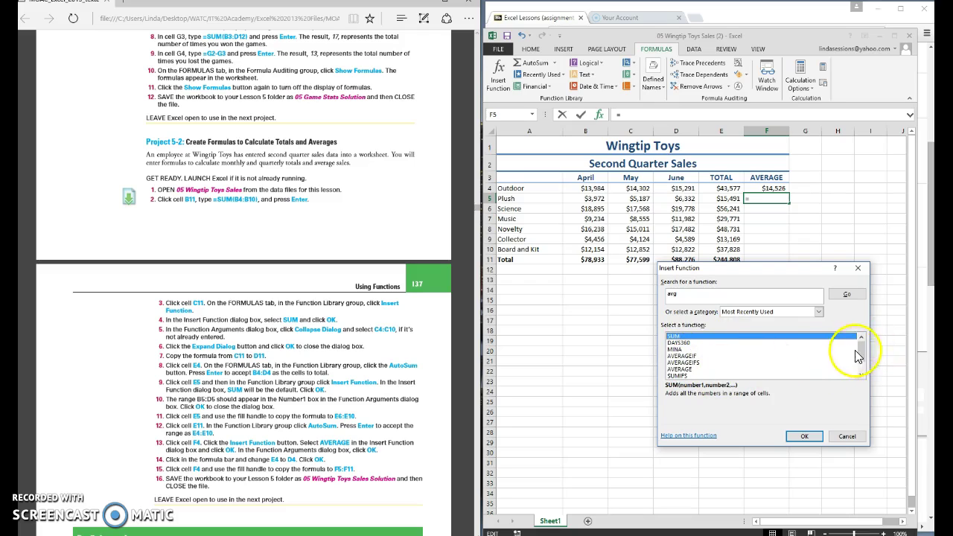
scroll(855, 356, "down", 1)
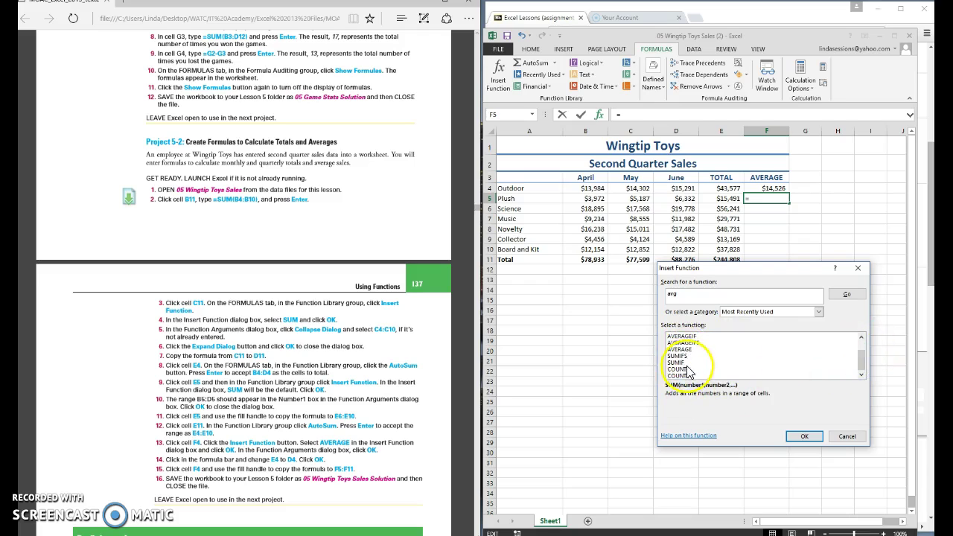
Step: Search for 'average' and choose the AVERAGE function for F5
left_click(680, 292)
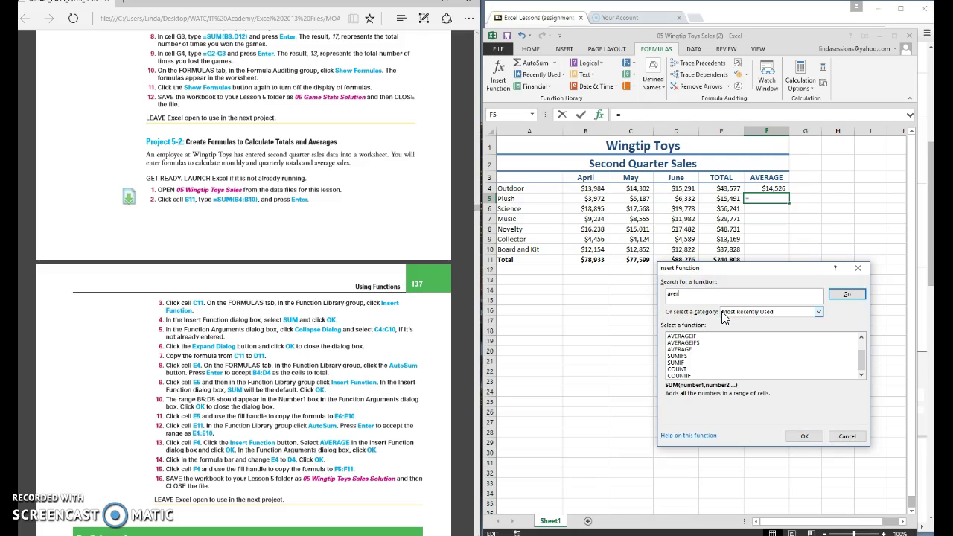
type("average")
left_click(846, 294)
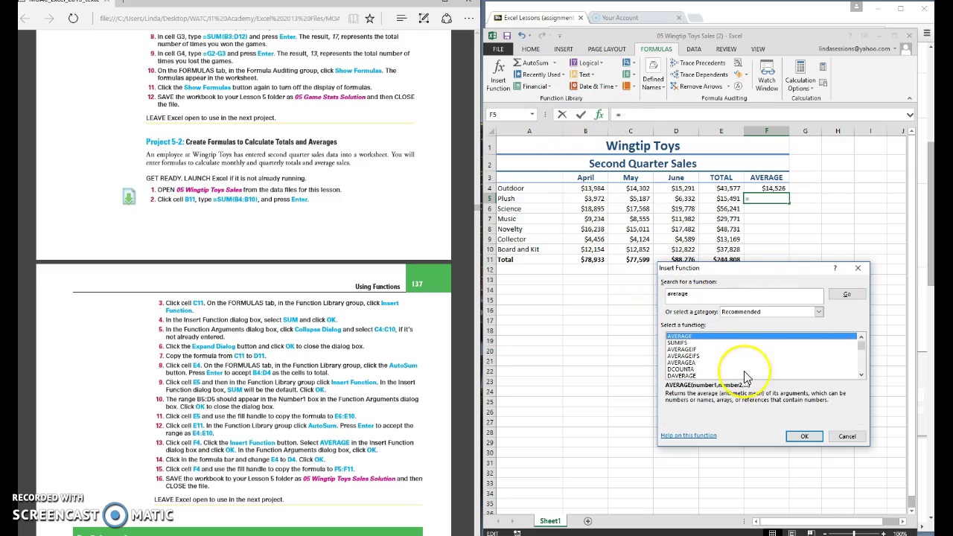
left_click(678, 343)
left_click(679, 336)
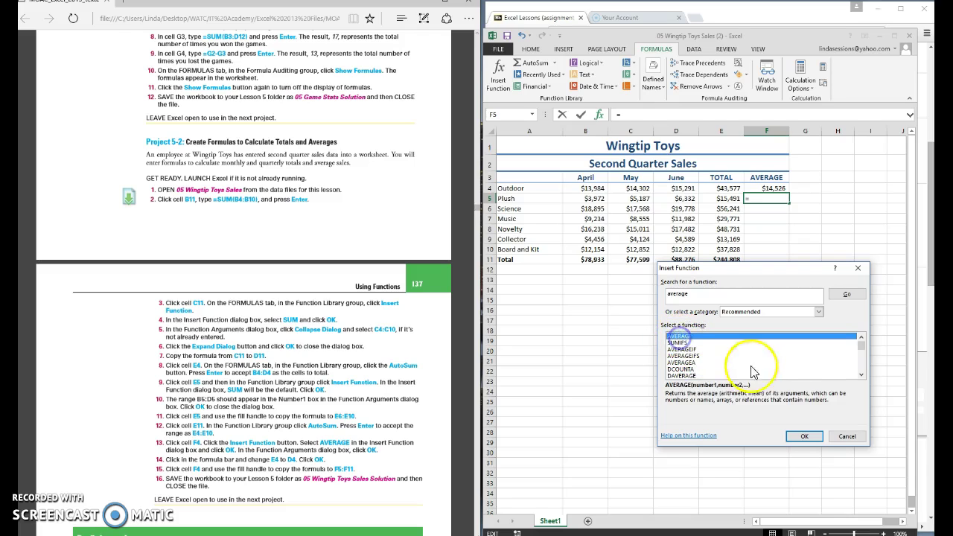
left_click(800, 439)
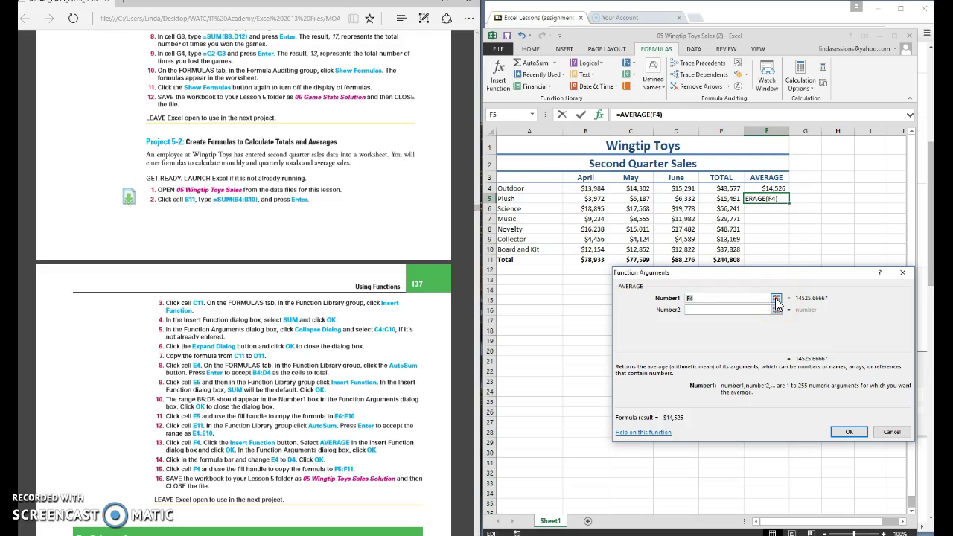
Step: Set the AVERAGE range to B5:D5 so F5 shows Plush's $5,164
left_click(778, 301)
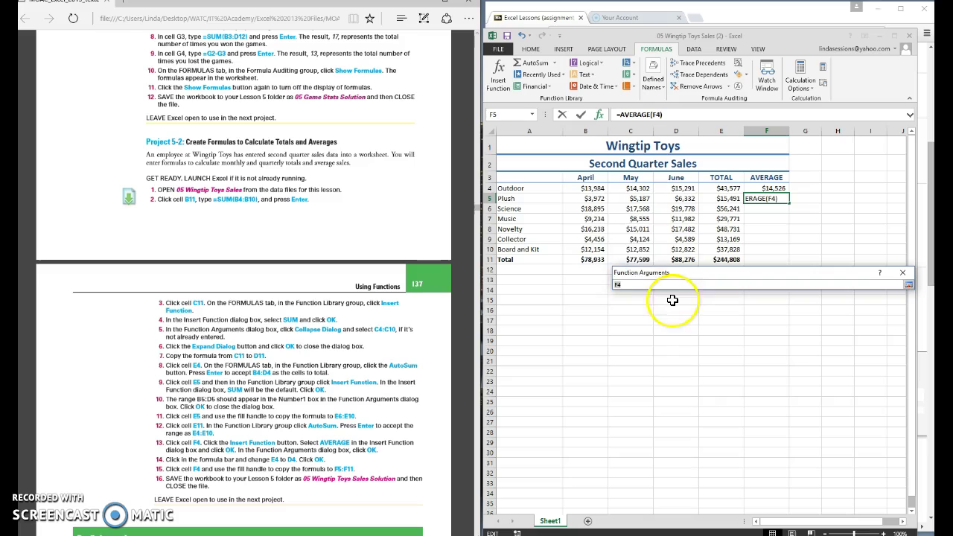
left_click_drag(588, 198, 675, 202)
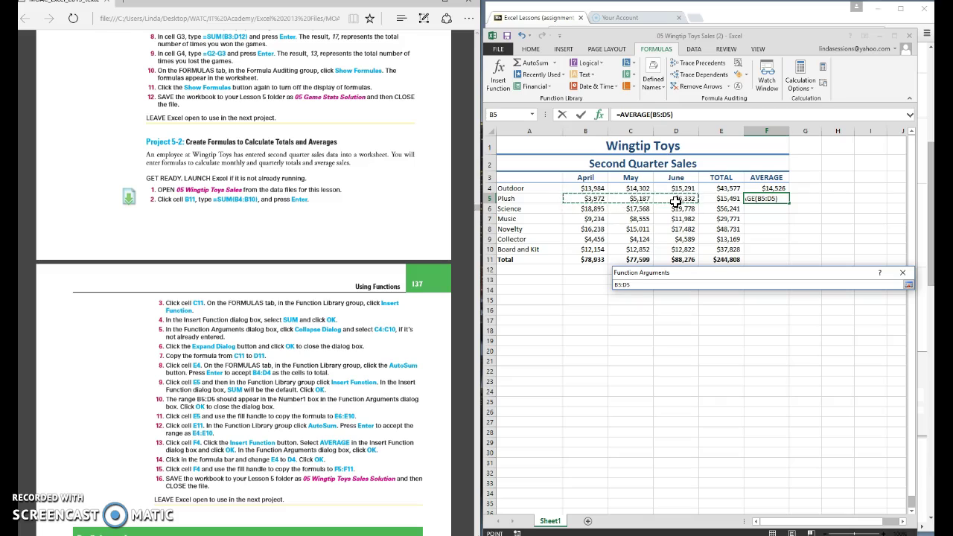
left_click(904, 282)
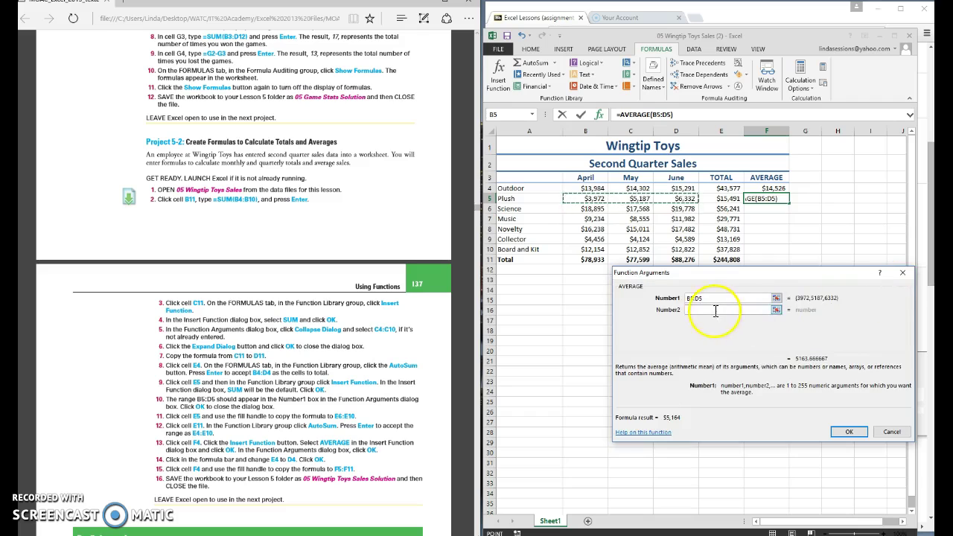
left_click(838, 430)
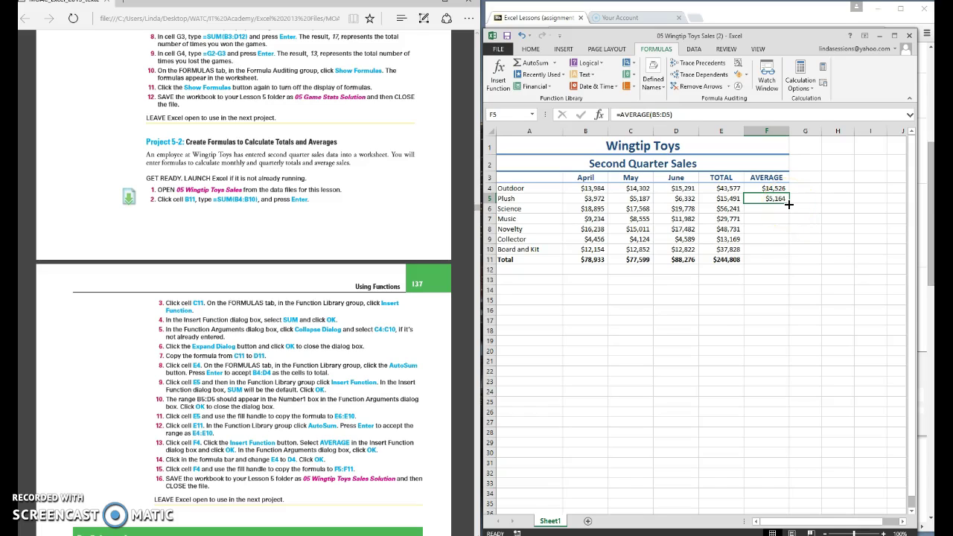
Step: Fill the F5 average down through F11, ending at $81,603 for Total
left_click_drag(788, 203, 786, 265)
left_click(622, 357)
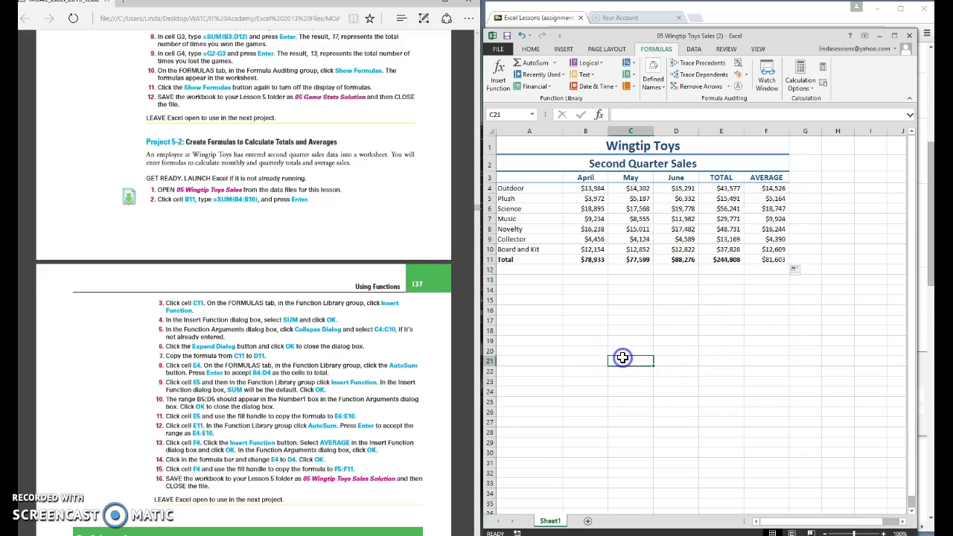